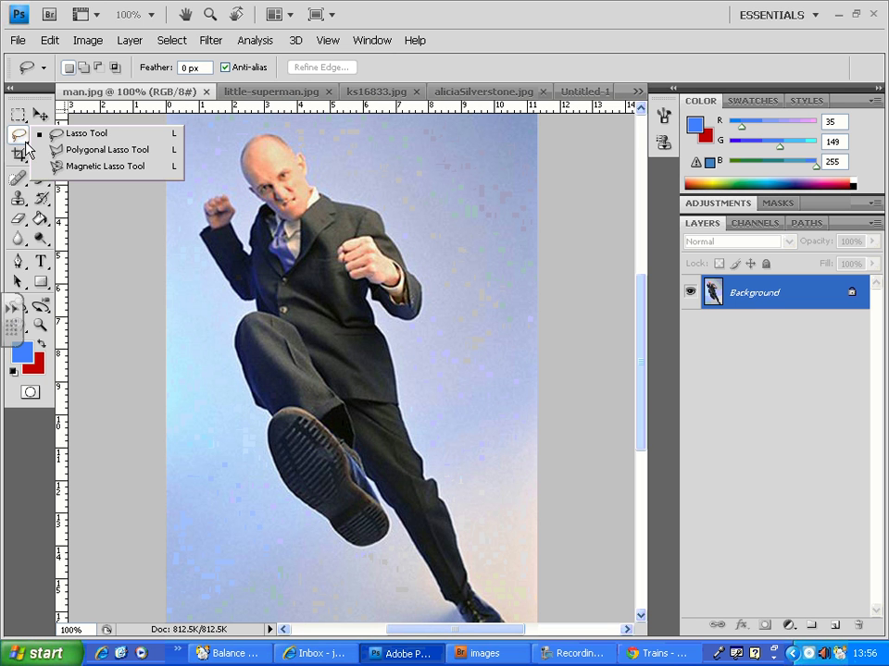
Step: Draw a freehand Lasso selection around the man, then replace it with a small one on the background beside him
click(93, 134)
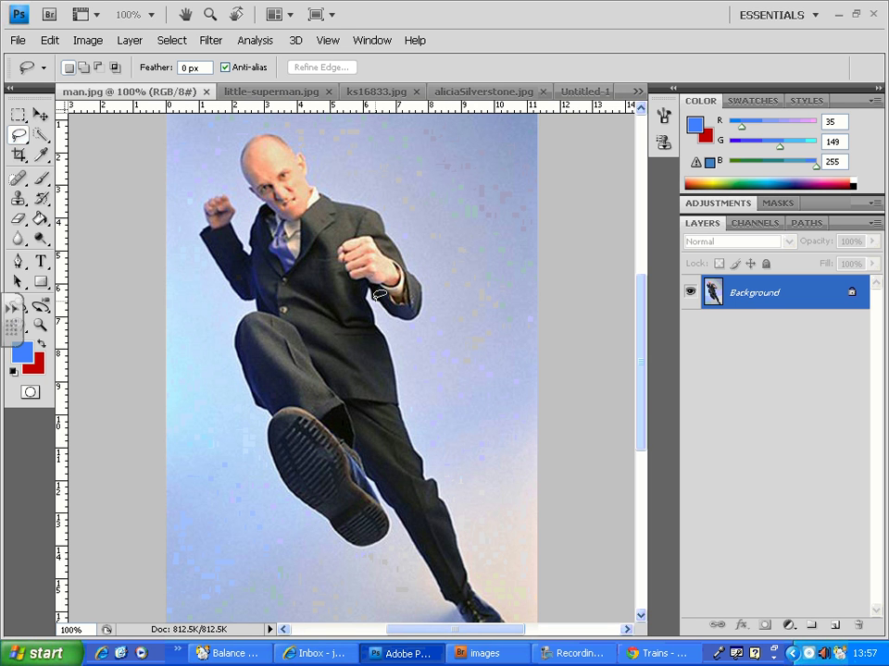
mouse_move(379, 294)
mouse_down()
mouse_move(416, 314)
mouse_move(422, 295)
mouse_move(378, 209)
mouse_move(334, 195)
mouse_move(296, 142)
mouse_move(258, 123)
mouse_move(244, 160)
mouse_move(253, 221)
mouse_move(213, 183)
mouse_move(189, 214)
mouse_move(232, 269)
mouse_move(238, 358)
mouse_move(277, 492)
mouse_move(446, 556)
mouse_move(418, 423)
mouse_move(423, 279)
mouse_up()
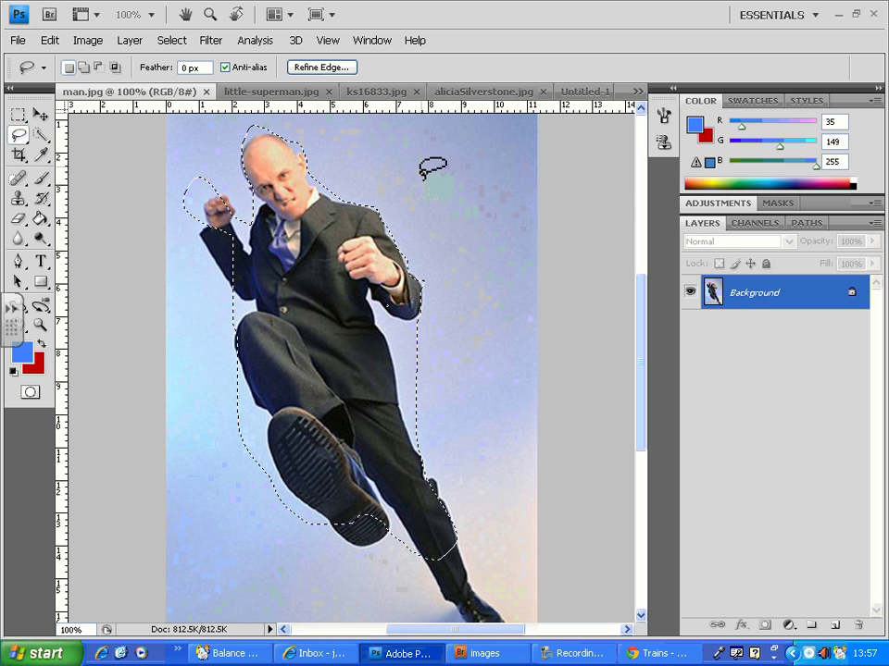
mouse_move(454, 166)
mouse_down()
mouse_move(442, 190)
mouse_move(507, 232)
mouse_move(458, 168)
mouse_up()
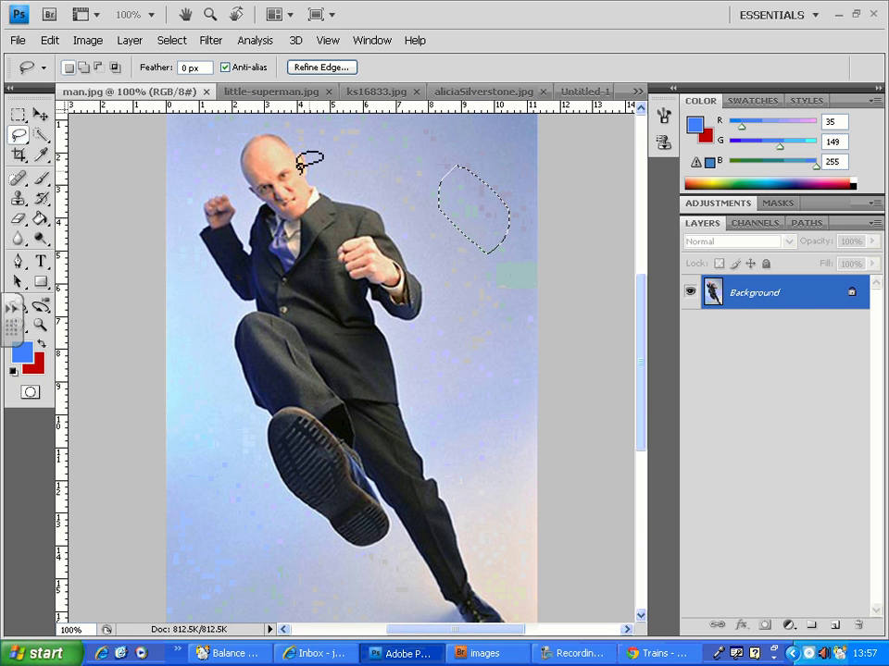
Step: Add the man's head, shoulder and front arm to the selection with the Quick Selection tool
click(41, 134)
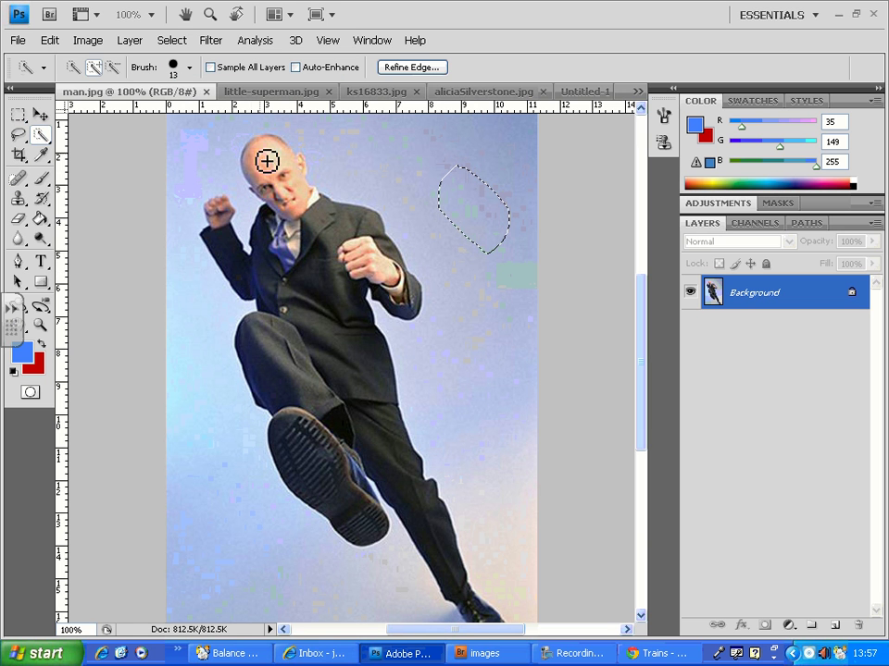
mouse_move(258, 147)
mouse_down()
mouse_move(345, 233)
mouse_move(427, 346)
mouse_up()
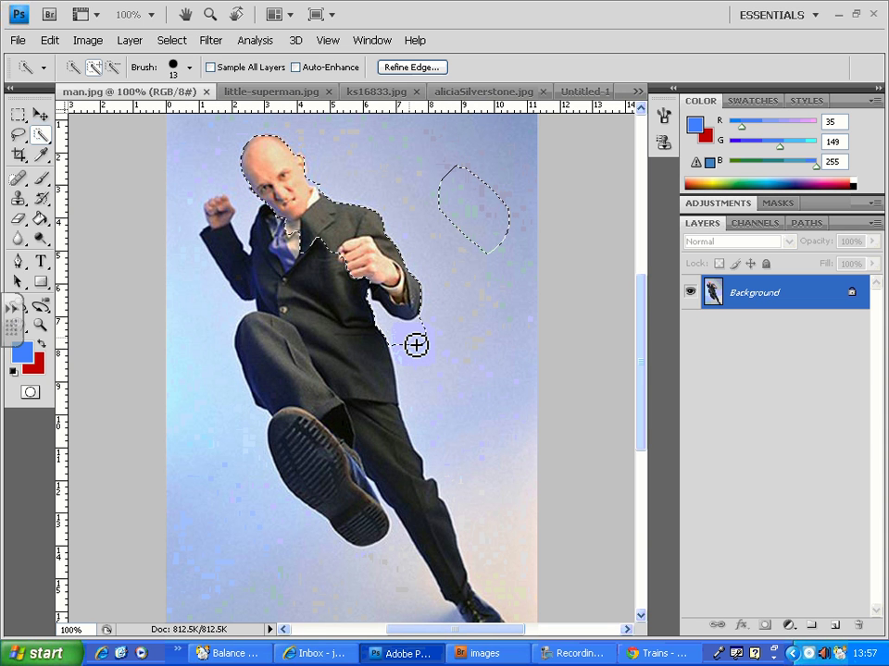
click(416, 344)
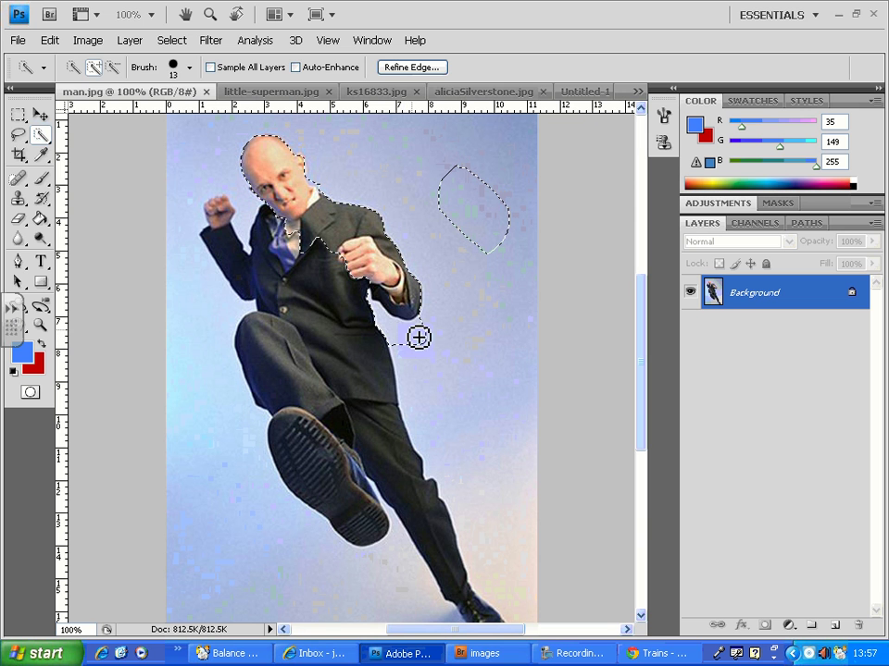
Step: Subtract the excess background below the front arm's elbow from the selection with the freehand Lasso
click(19, 136)
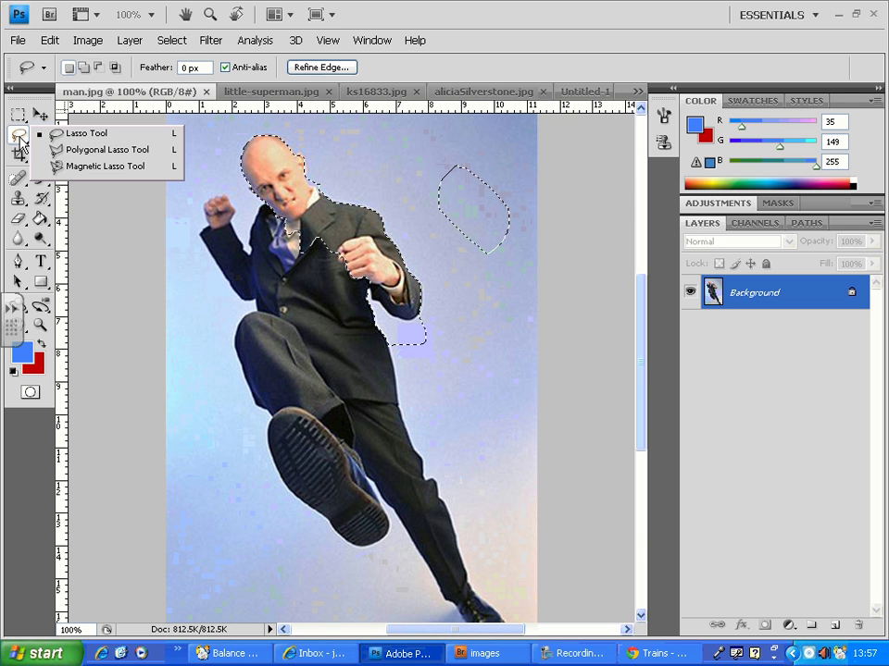
click(54, 102)
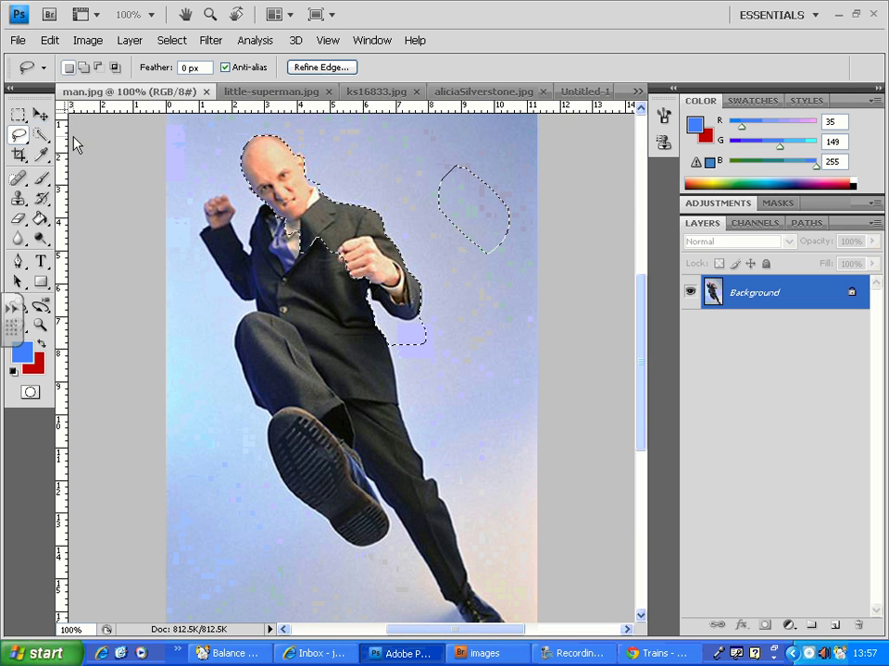
click(99, 67)
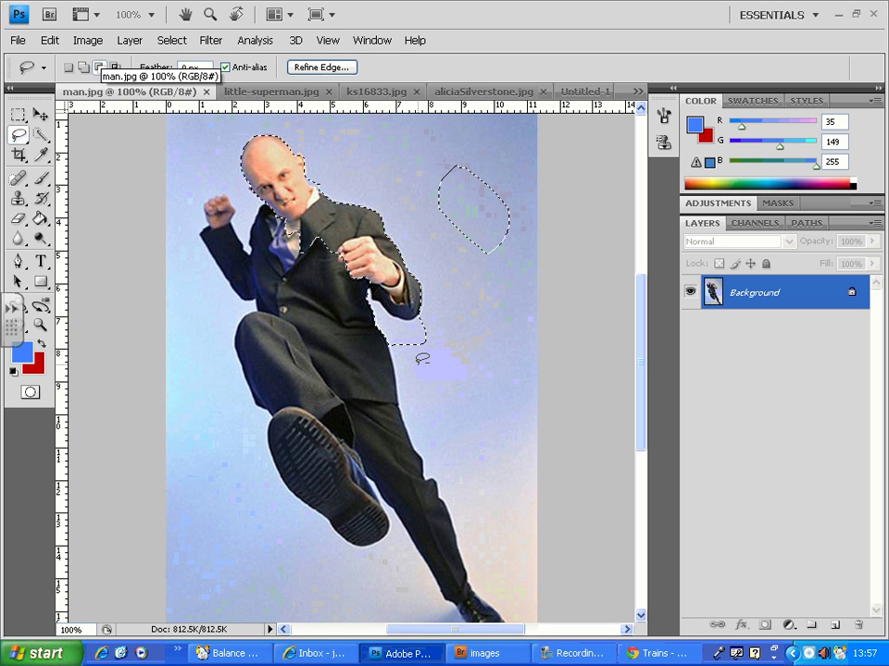
mouse_move(417, 363)
mouse_down()
mouse_move(379, 314)
mouse_move(434, 313)
mouse_move(447, 335)
mouse_move(425, 361)
mouse_up()
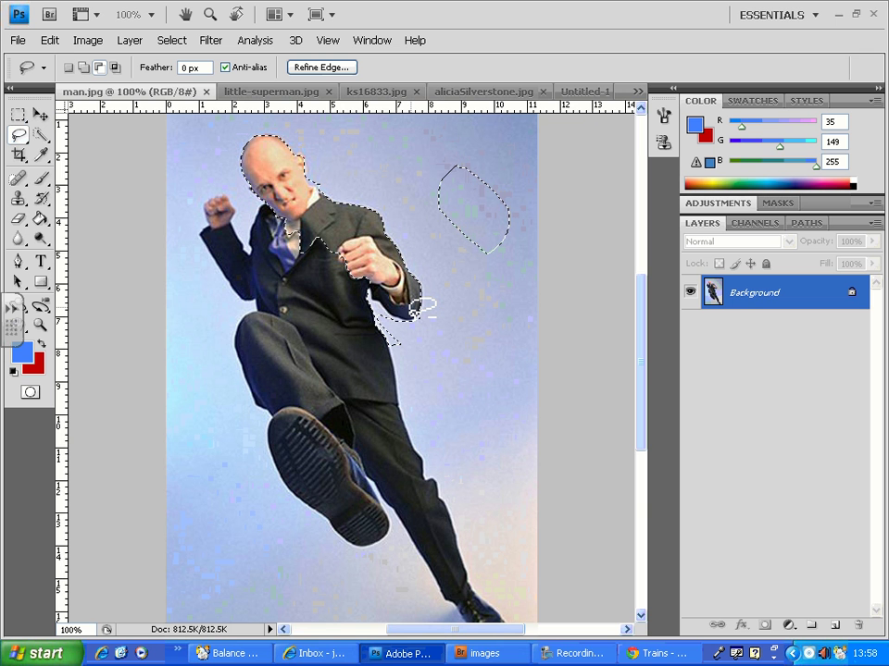
Step: Subtract the leftover background between the front arm and the jacket edge from the selection with the Lasso
key(ctrl+plus)
key(ctrl+plus)
key(ctrl+plus)
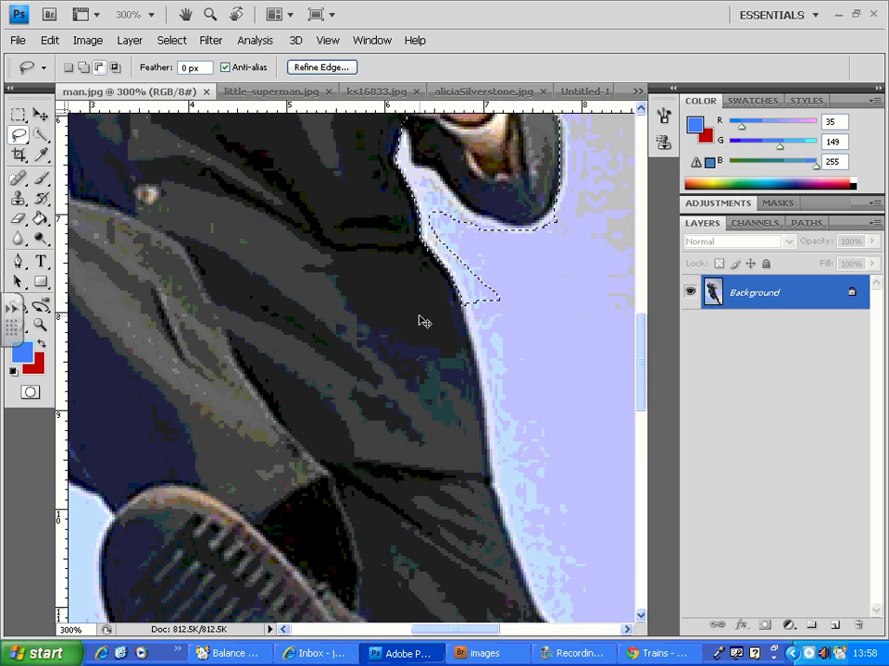
drag(496, 342, 369, 317)
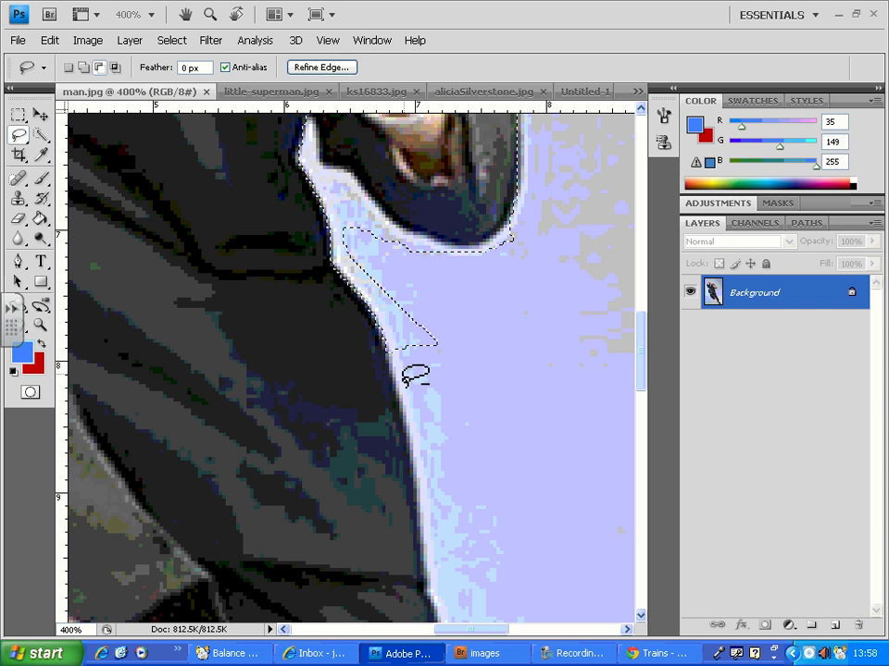
mouse_move(407, 371)
mouse_down()
mouse_move(379, 311)
mouse_move(343, 264)
mouse_move(335, 219)
mouse_move(357, 214)
mouse_move(459, 243)
mouse_move(513, 239)
mouse_move(533, 266)
mouse_move(507, 326)
mouse_move(445, 382)
mouse_move(408, 368)
mouse_up()
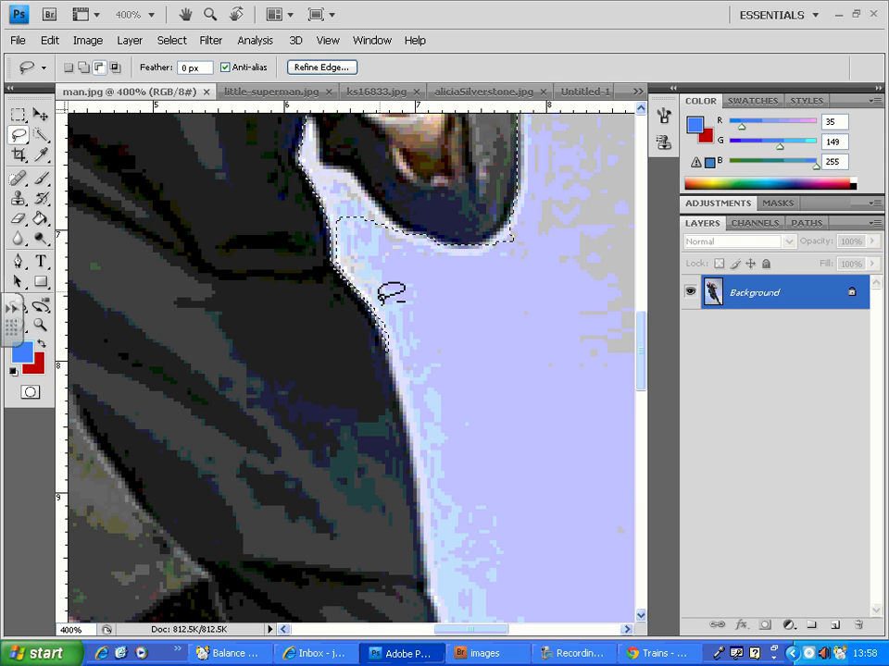
mouse_move(373, 285)
mouse_down()
mouse_move(309, 169)
mouse_move(305, 137)
mouse_move(316, 136)
mouse_move(326, 170)
mouse_move(354, 185)
mouse_move(406, 242)
mouse_move(394, 263)
mouse_move(373, 283)
mouse_up()
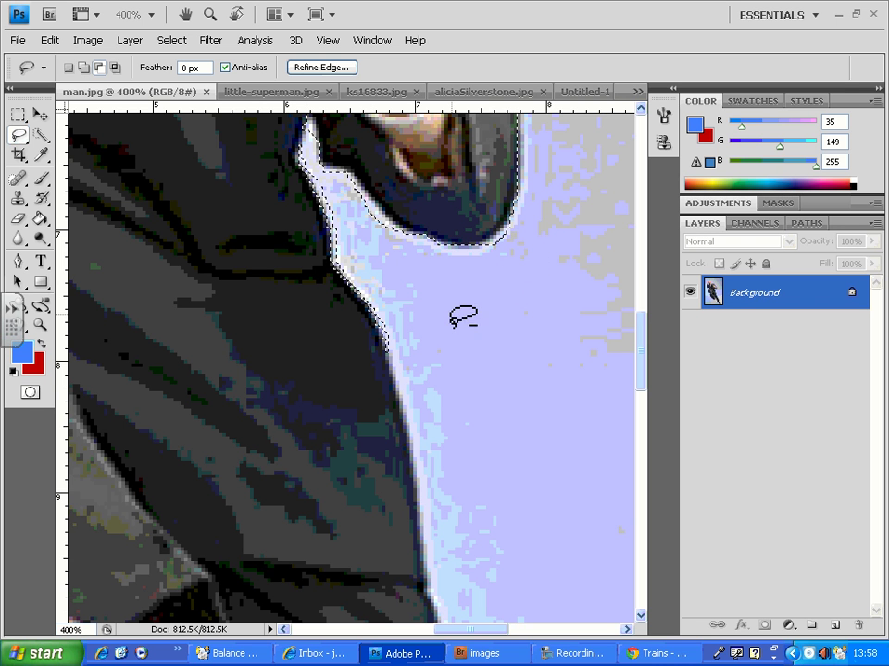
Step: Clear the selection of the man's head and arm
key(ctrl+minus)
key(ctrl+minus)
key(ctrl+minus)
key(ctrl+minus)
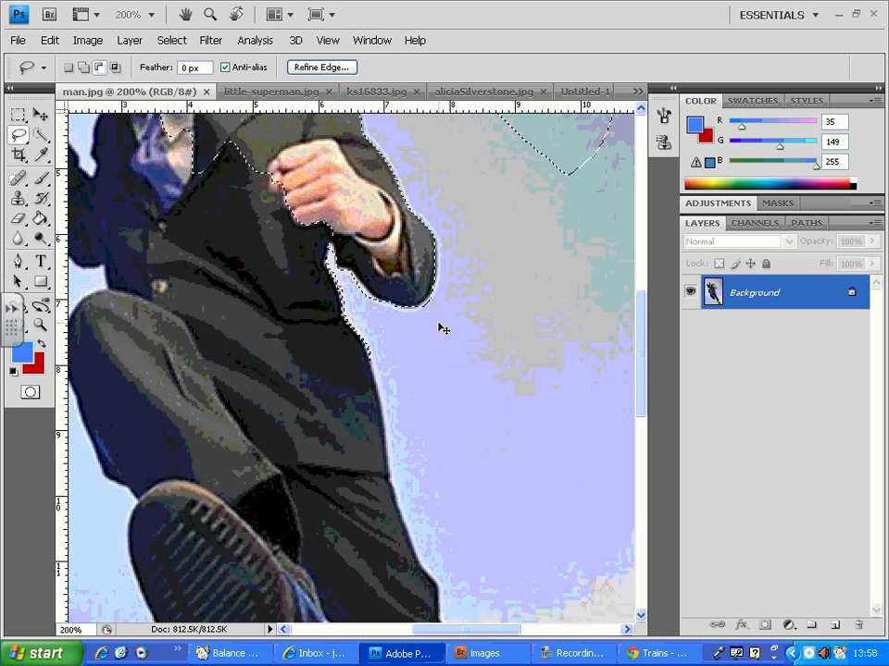
mouse_move(436, 326)
mouse_down()
mouse_move(430, 312)
mouse_move(428, 328)
mouse_up()
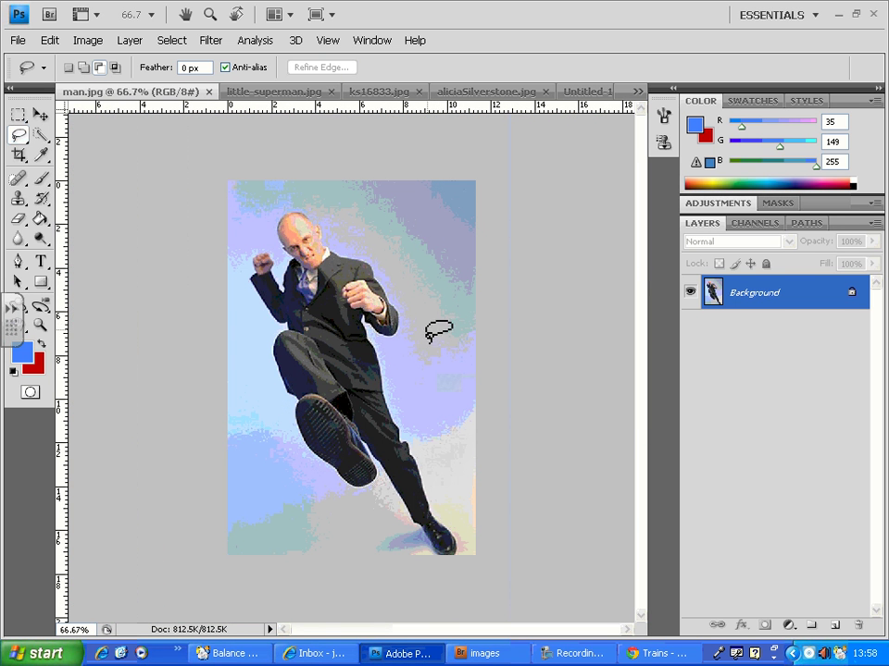
Step: Try the Polygonal Lasso along the edge of the man's head, and outline his shoulder and front fist freehand
mouse_move(25, 141)
mouse_down()
mouse_move(88, 157)
mouse_move(84, 171)
mouse_move(103, 174)
mouse_move(109, 165)
mouse_up()
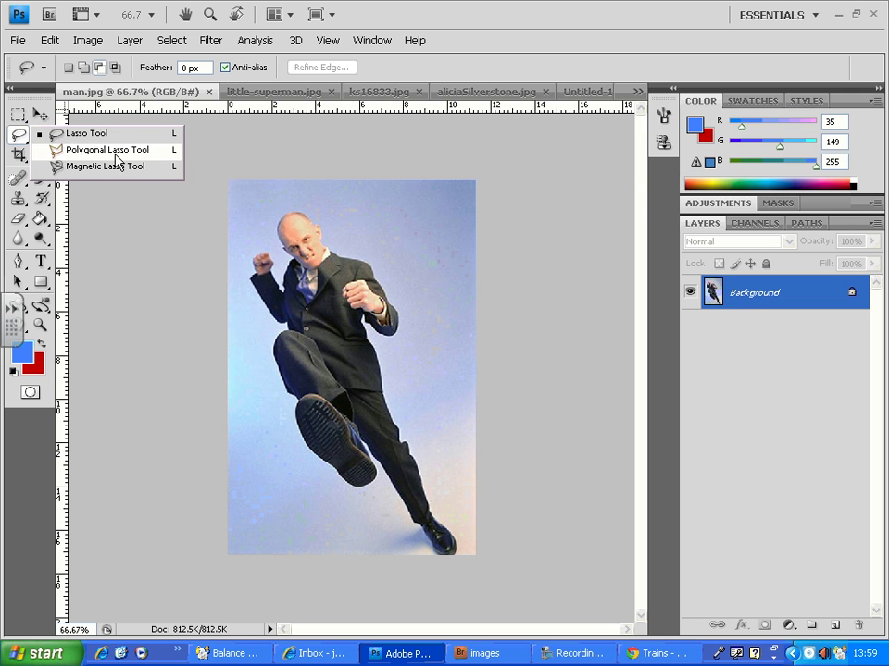
click(106, 150)
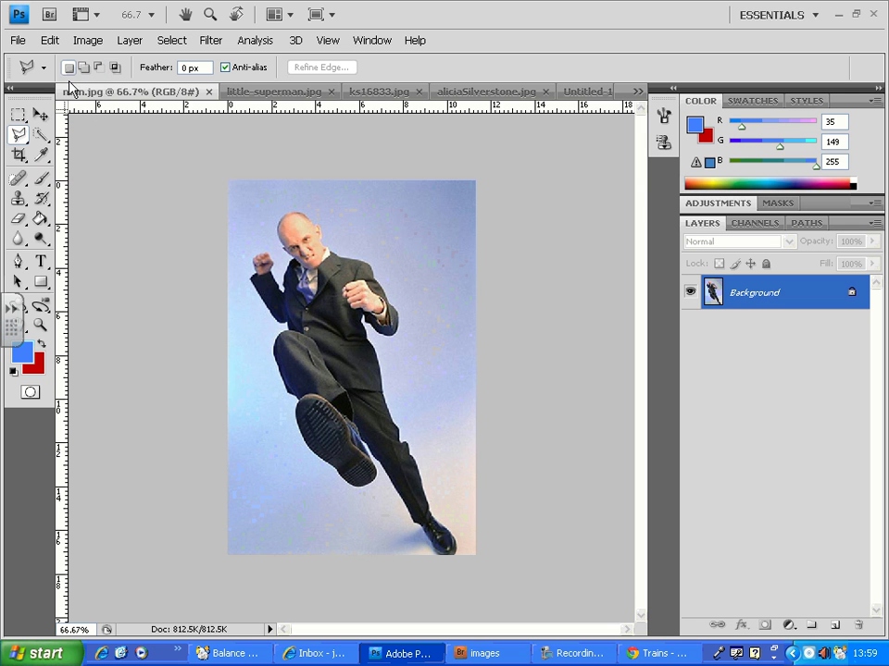
key(ctrl+plus)
key(ctrl+plus)
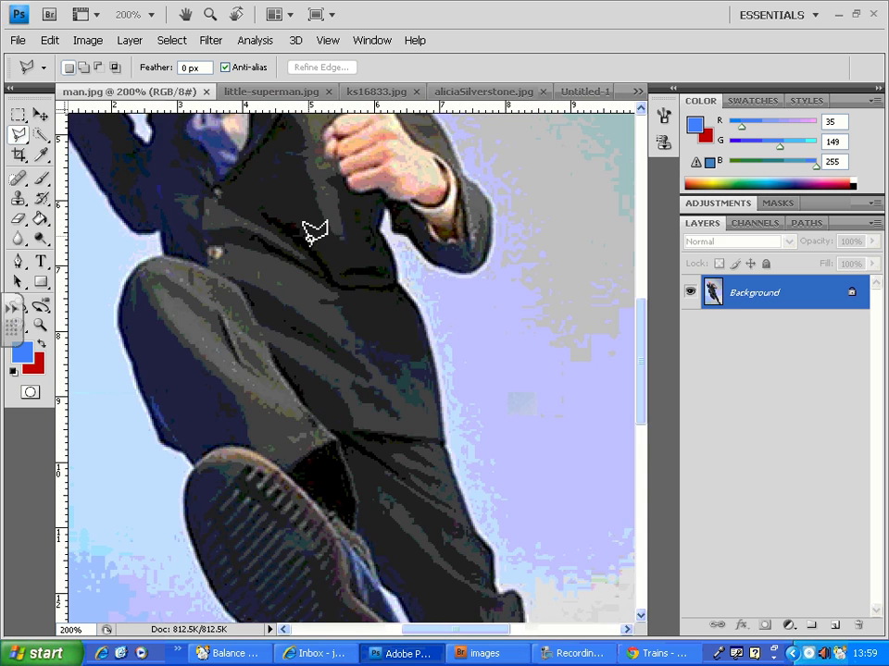
mouse_move(314, 232)
mouse_down()
mouse_move(310, 318)
mouse_move(405, 557)
mouse_move(436, 545)
mouse_move(407, 514)
mouse_up()
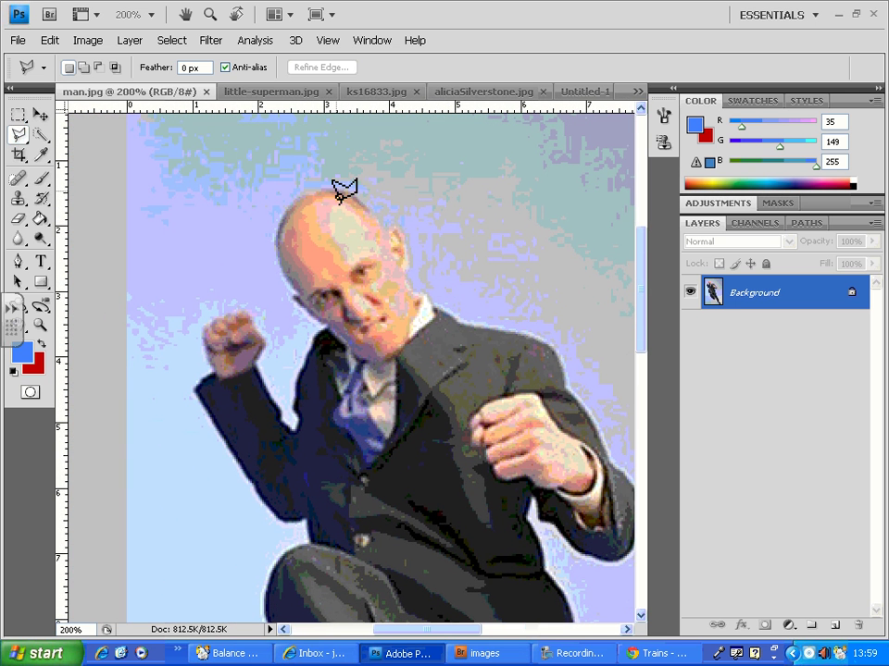
click(391, 237)
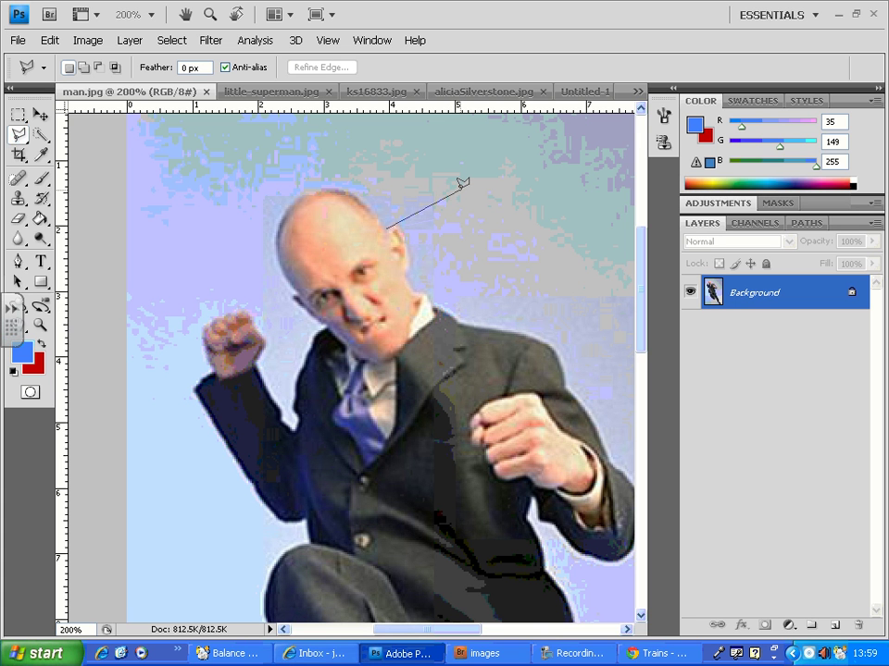
click(372, 198)
click(362, 191)
double_click(349, 183)
mouse_move(362, 197)
mouse_down()
mouse_move(383, 236)
mouse_move(409, 245)
mouse_move(421, 291)
mouse_move(512, 314)
mouse_move(539, 344)
mouse_move(541, 378)
mouse_move(517, 448)
mouse_move(446, 446)
mouse_move(423, 418)
mouse_move(419, 287)
mouse_up()
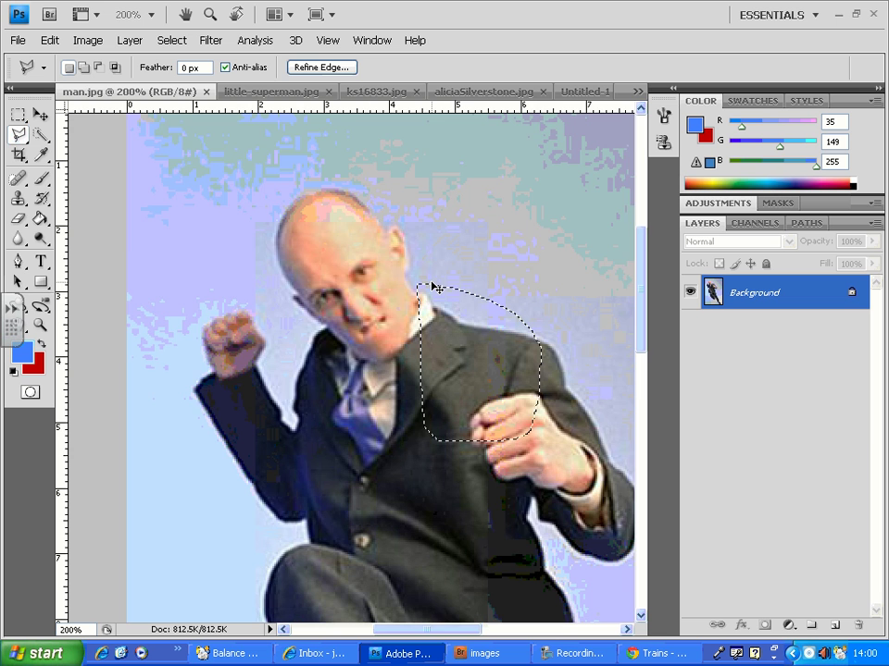
Step: Discard the selection over the man's shoulder and fist
key(ctrl+minus)
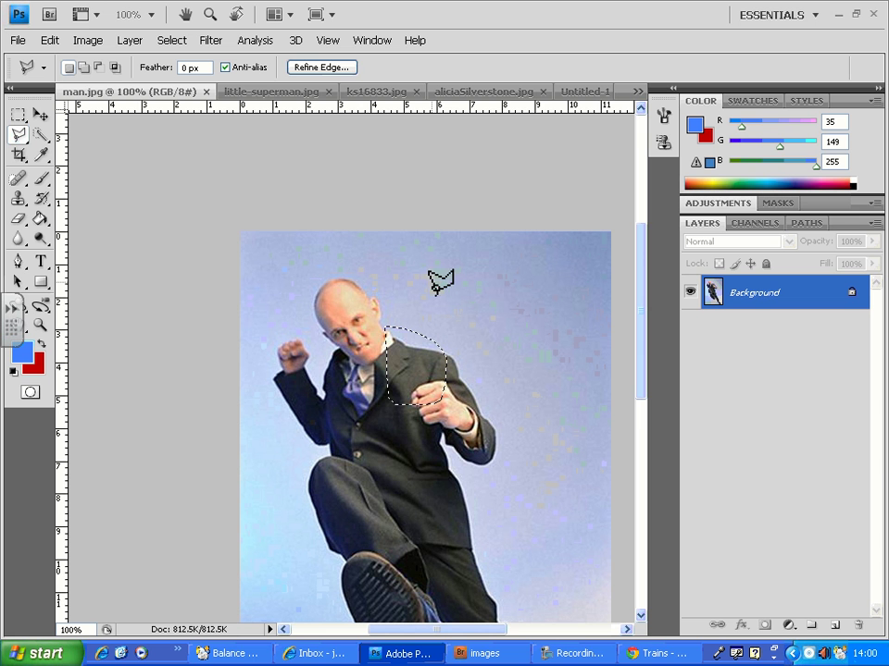
click(416, 486)
drag(403, 482, 361, 382)
key(ctrl+minus)
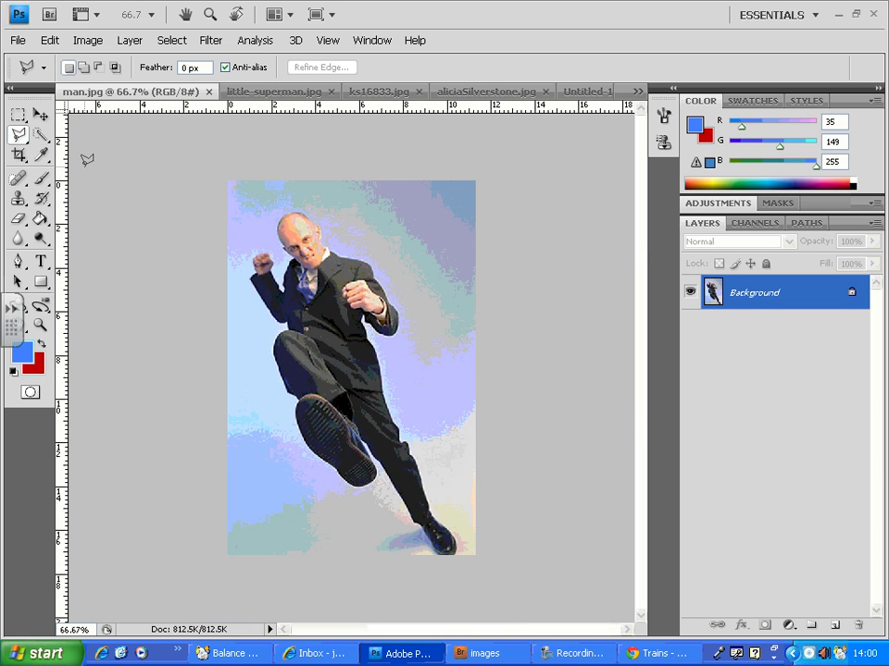
Step: Switch to the Magnetic Lasso tool for work on the man's outline
mouse_move(21, 141)
mouse_down()
mouse_move(57, 144)
mouse_move(130, 174)
mouse_move(130, 183)
mouse_move(142, 176)
mouse_up()
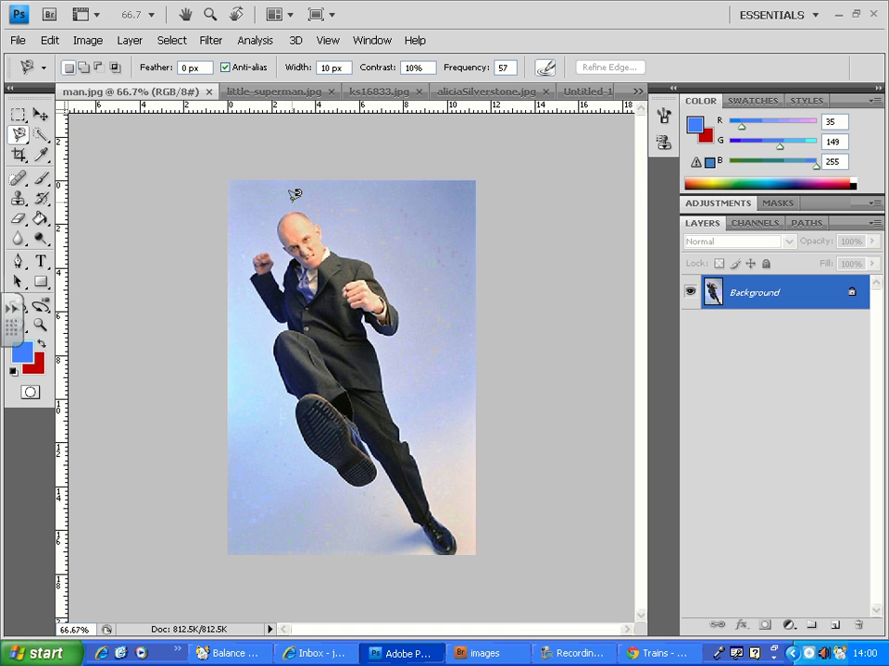
key(ctrl+plus)
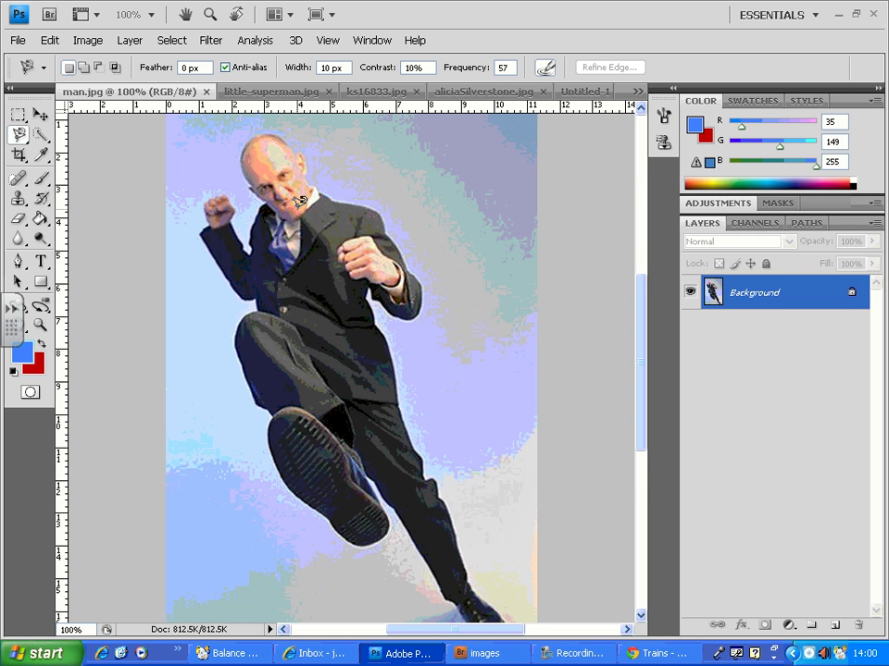
key(ctrl+plus)
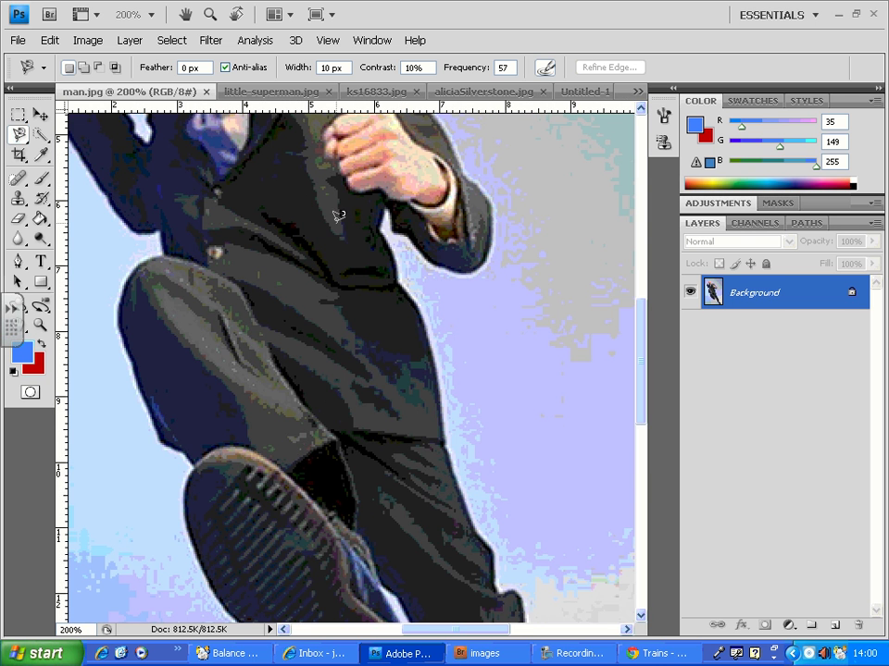
drag(339, 212, 316, 356)
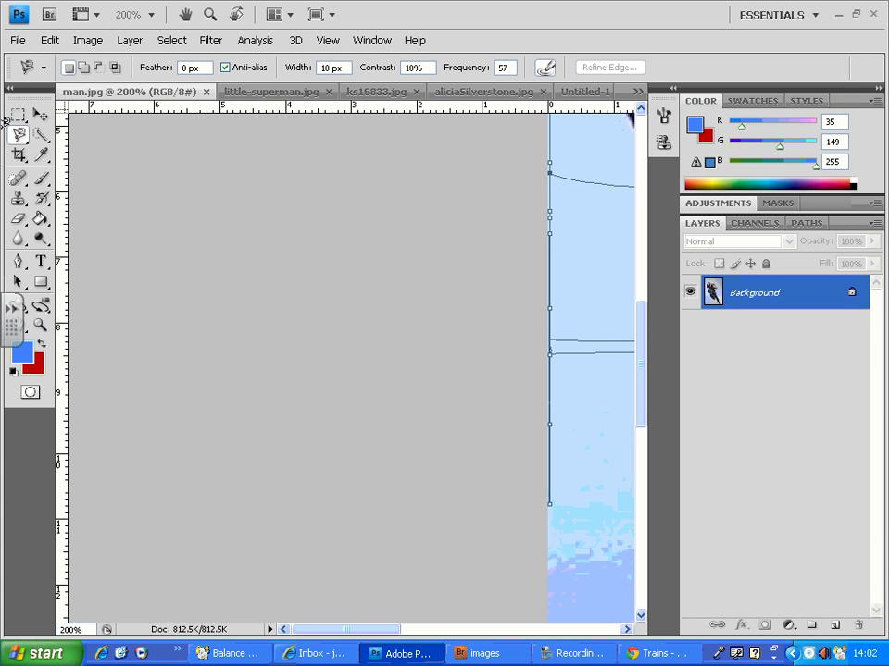
key(Escape)
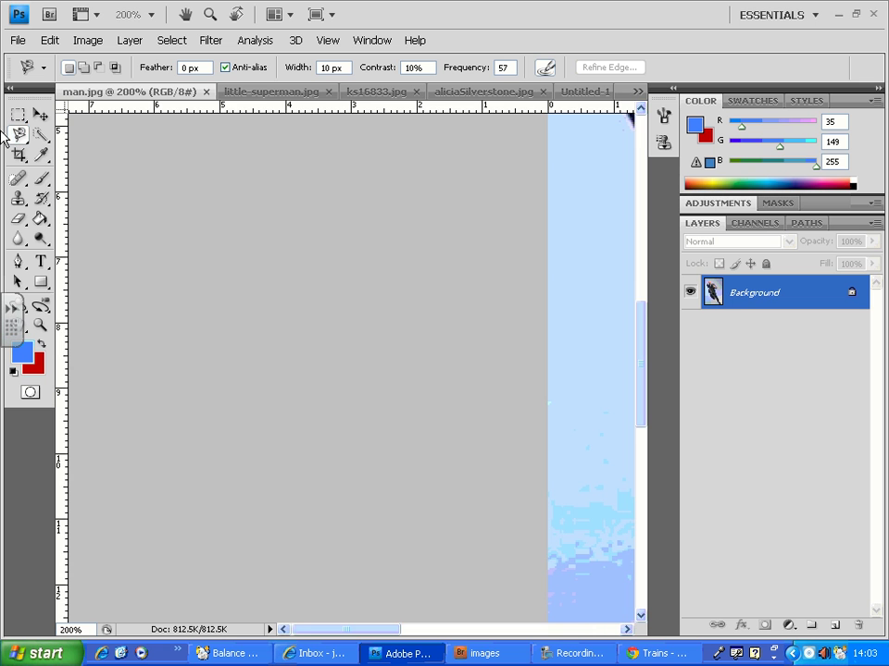
key(ctrl+minus)
key(ctrl+minus)
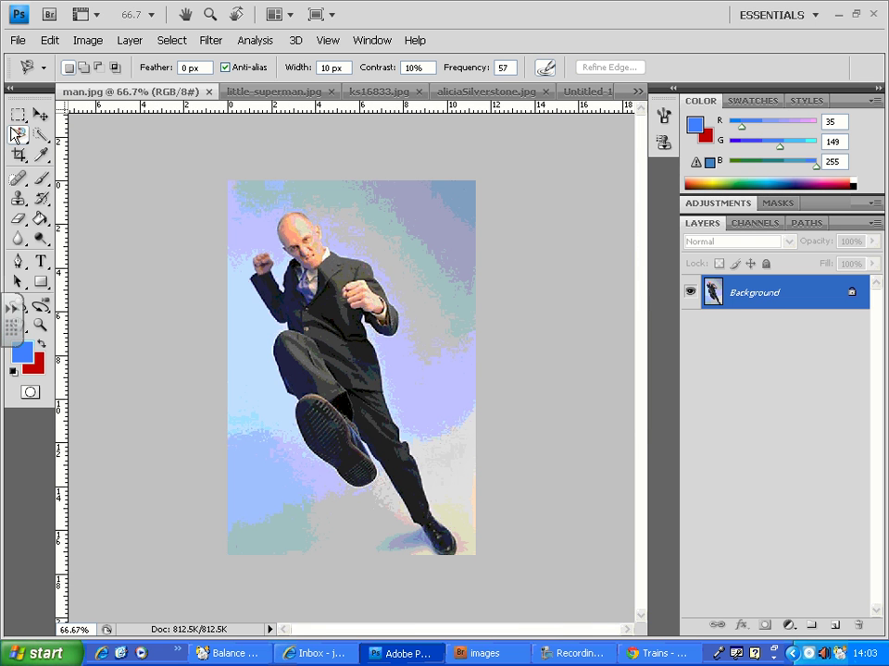
Step: Trace the man's full outline with the Magnetic Lasso, removing stray anchor points beside the leg, and close the selection at his head
key(ctrl+plus)
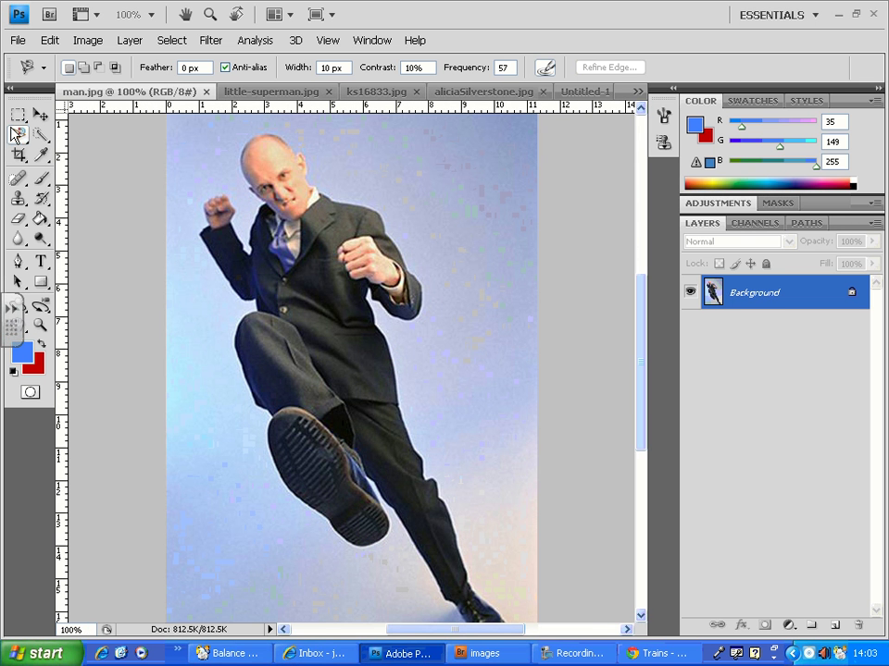
click(252, 137)
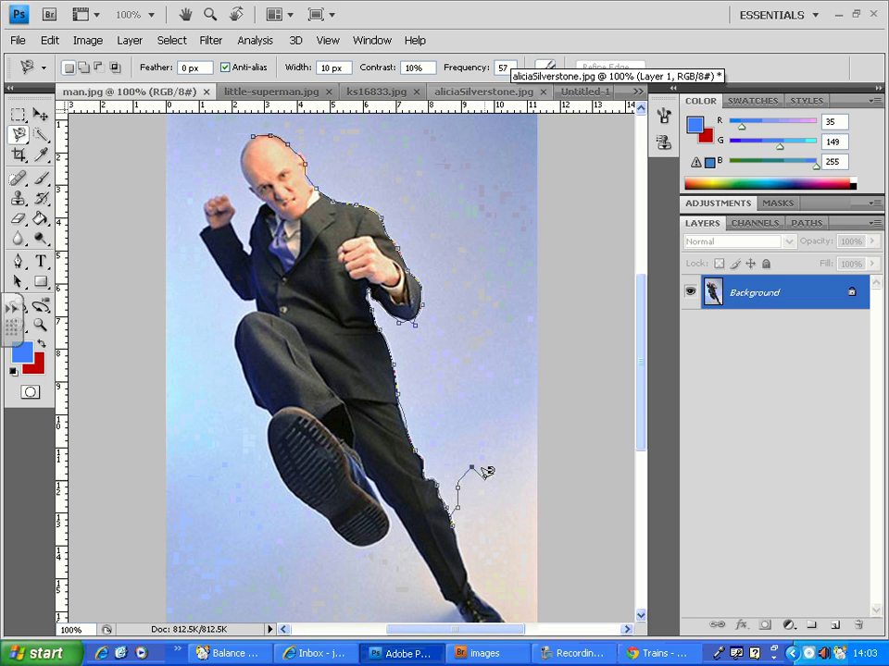
key(BackSpace)
key(BackSpace)
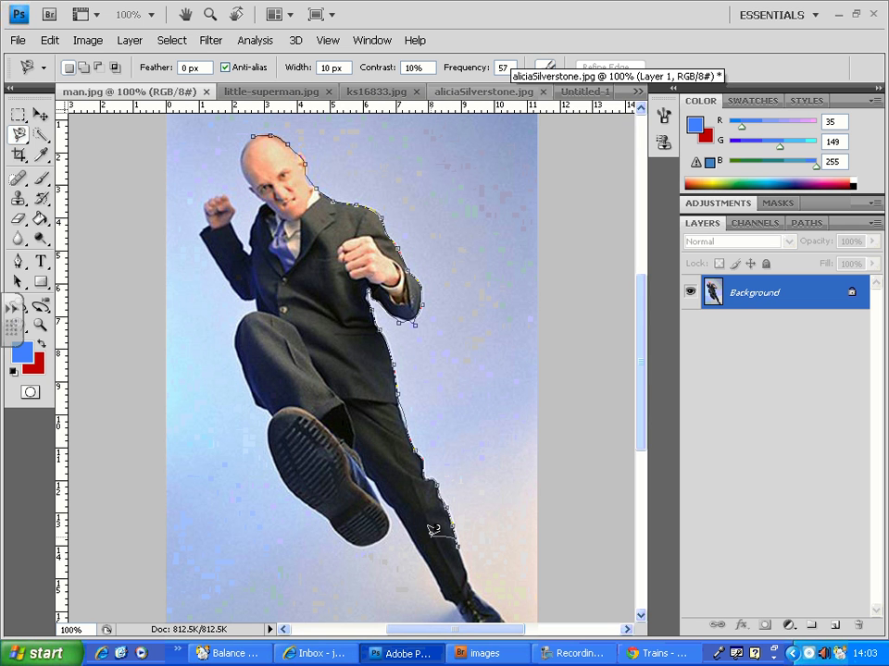
key(ctrl+minus)
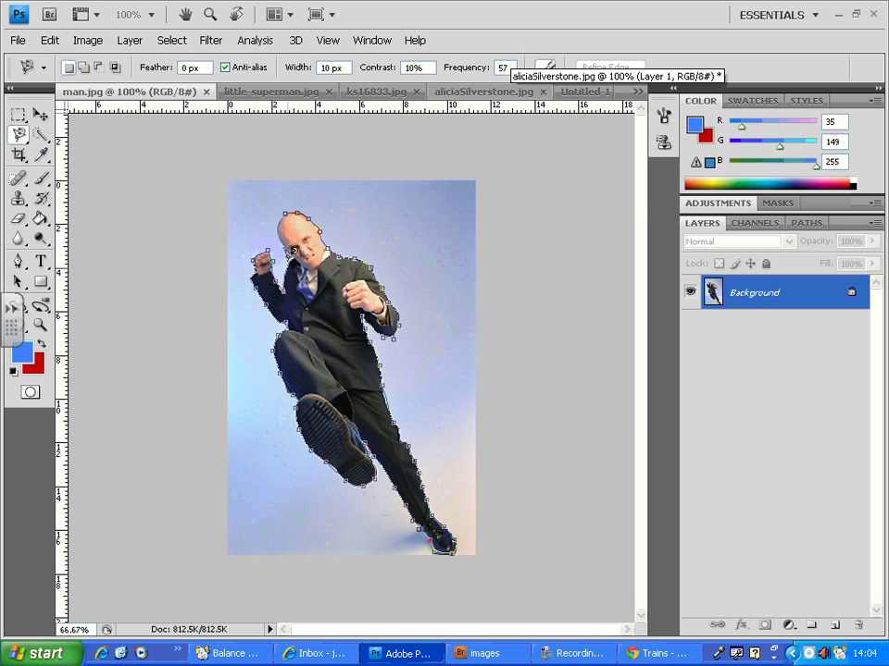
double_click(292, 203)
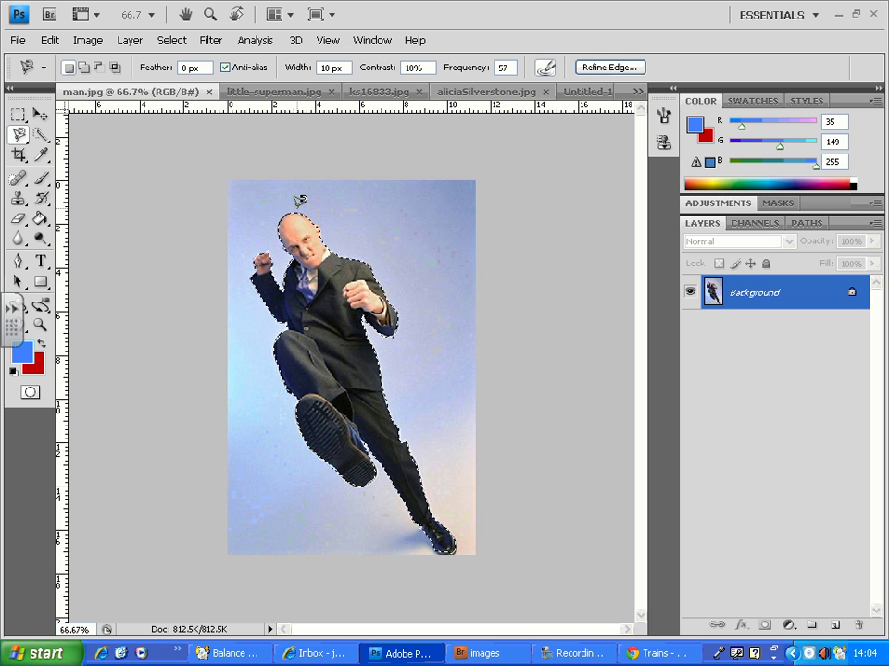
key(ctrl+plus)
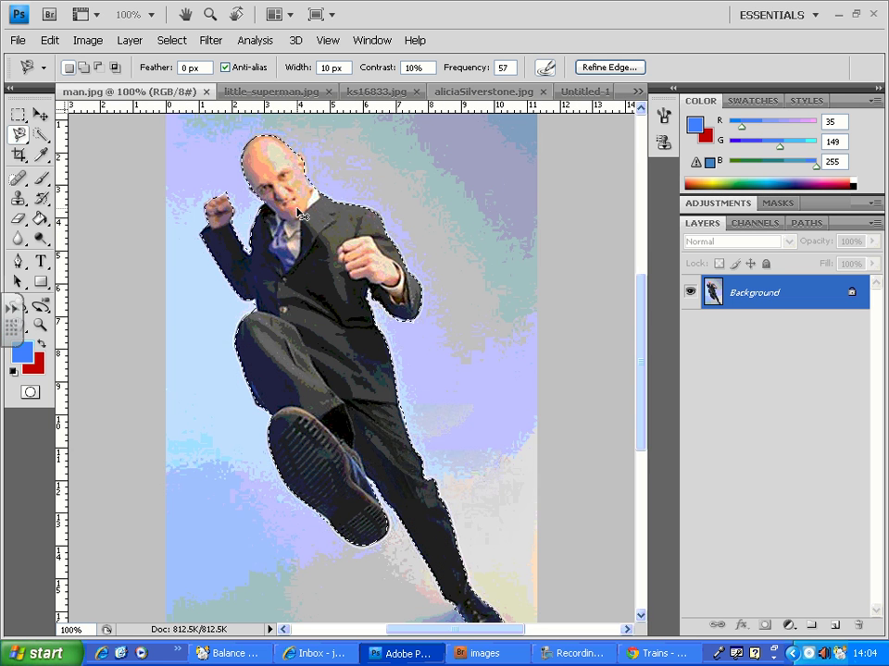
key(ctrl+minus)
key(ctrl+f)
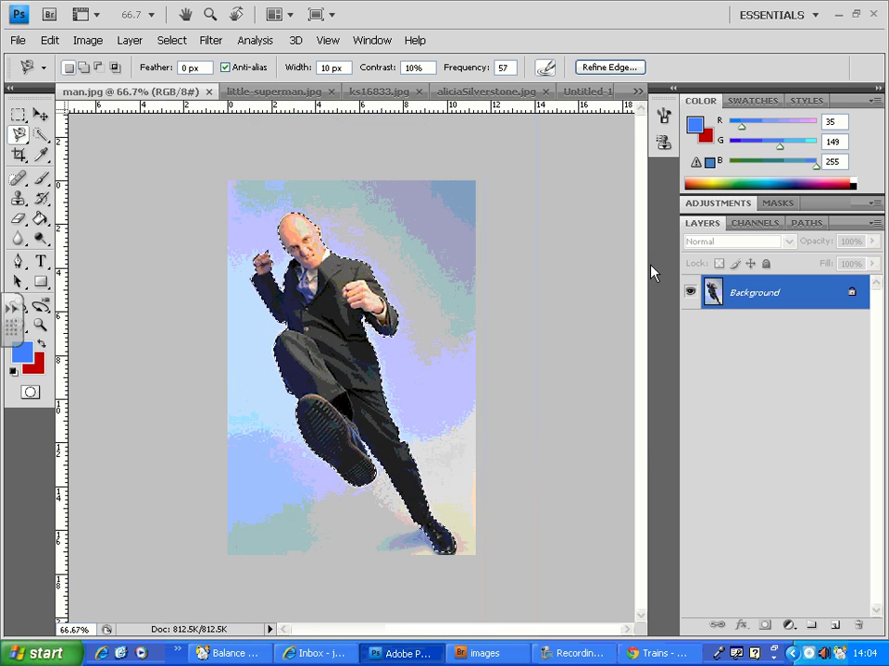
key(ctrl+plus)
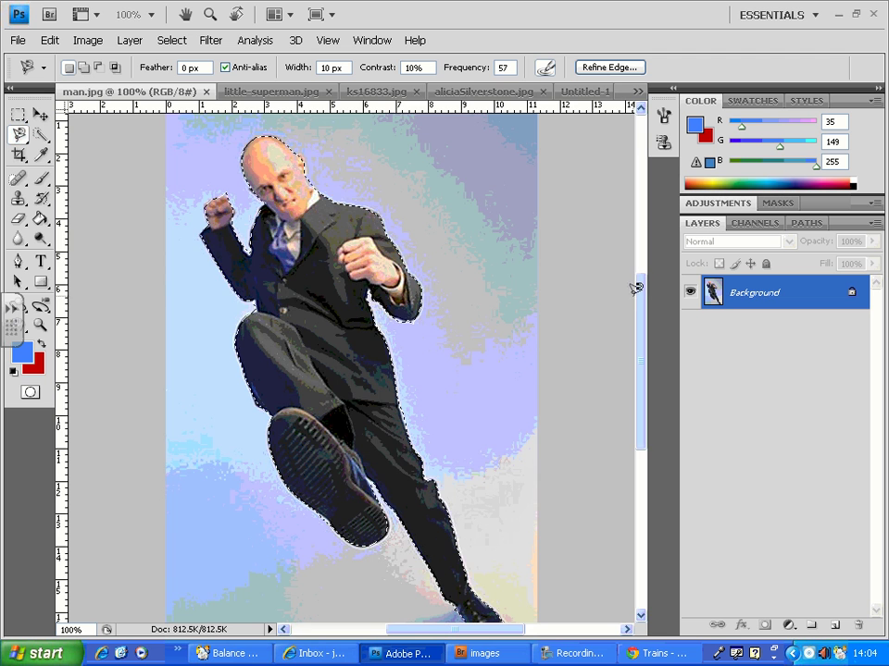
key(ctrl+minus)
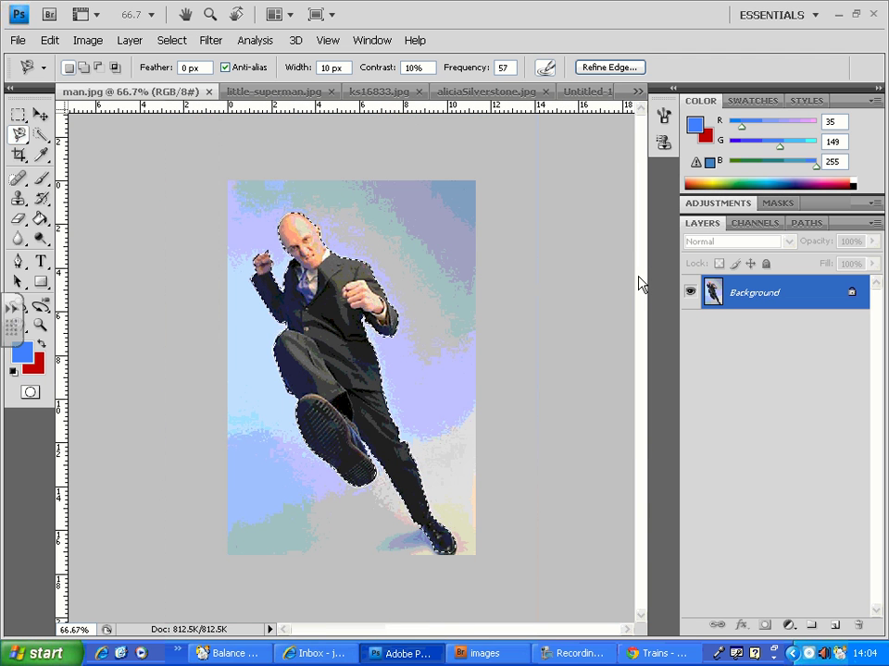
key(ctrl+z)
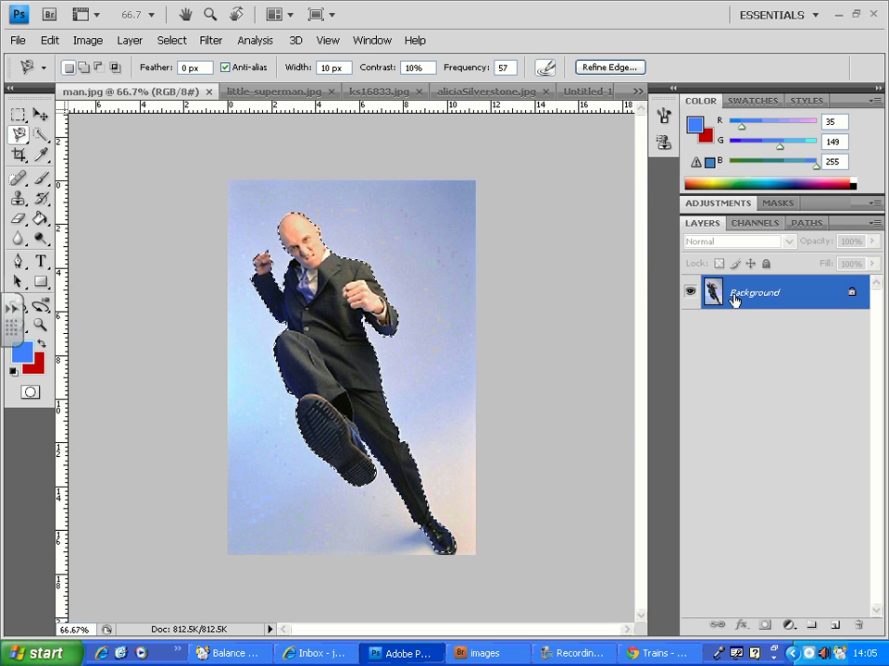
Step: Add a new empty layer above the Background layer and hide the Background
drag(734, 299, 836, 629)
click(835, 628)
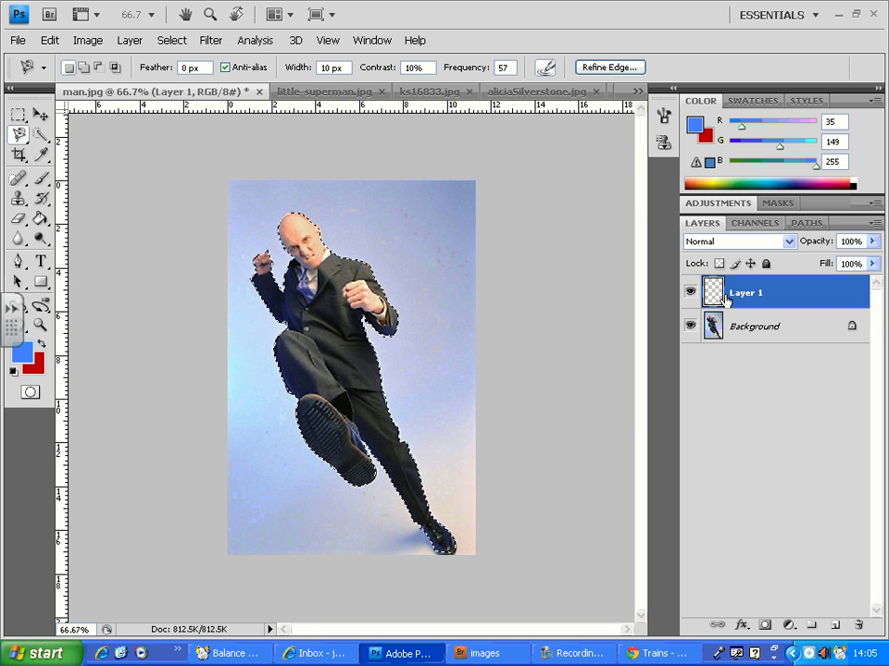
click(690, 329)
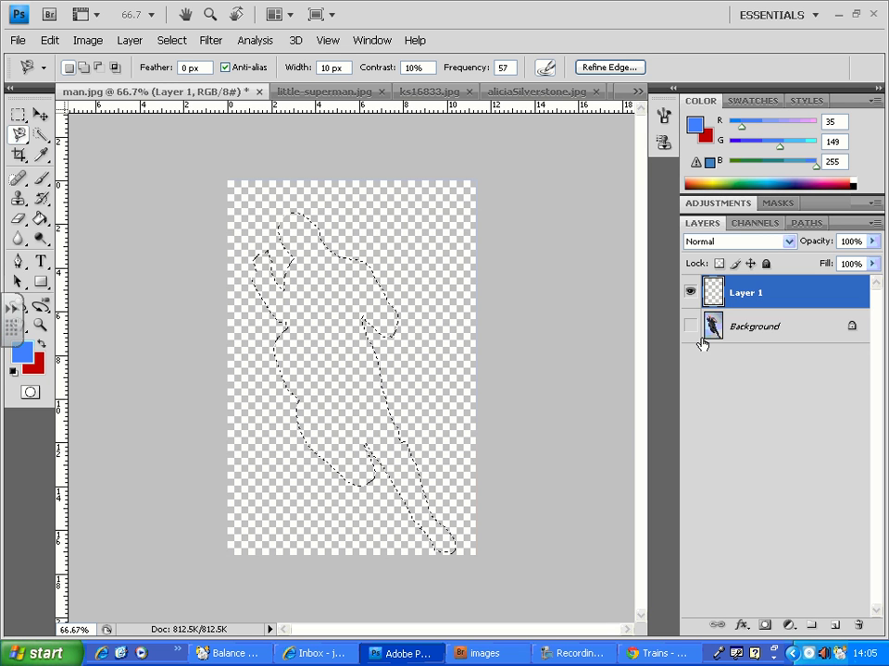
Step: Fill the man-shaped selection on the new layer with default black using the Paint Bucket, and deselect it
click(40, 219)
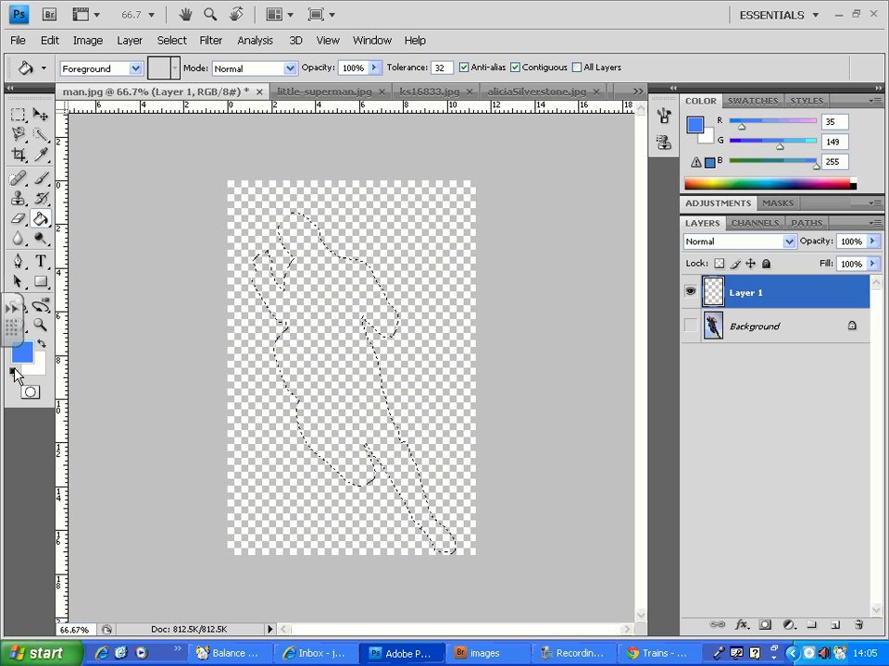
click(13, 371)
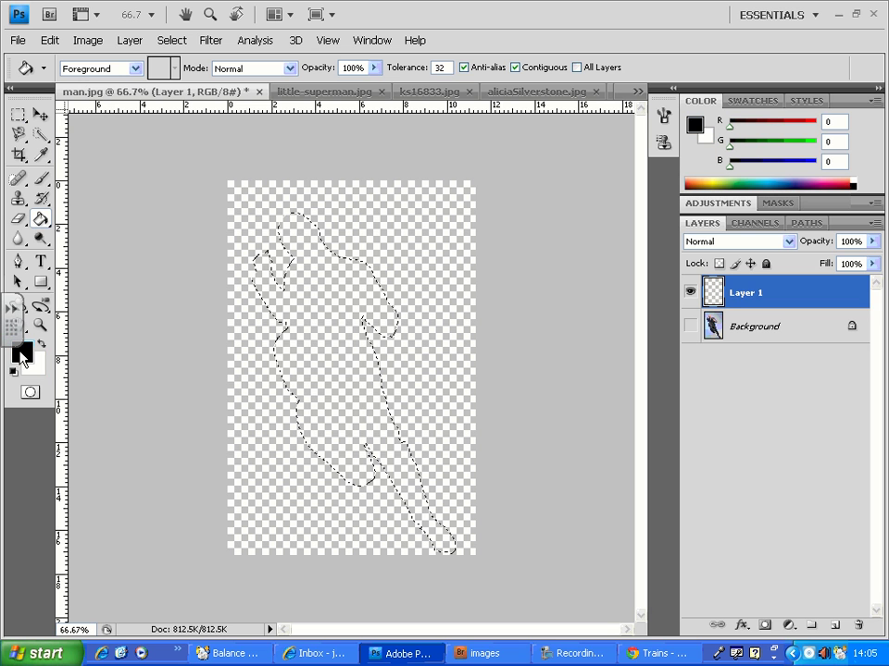
click(317, 283)
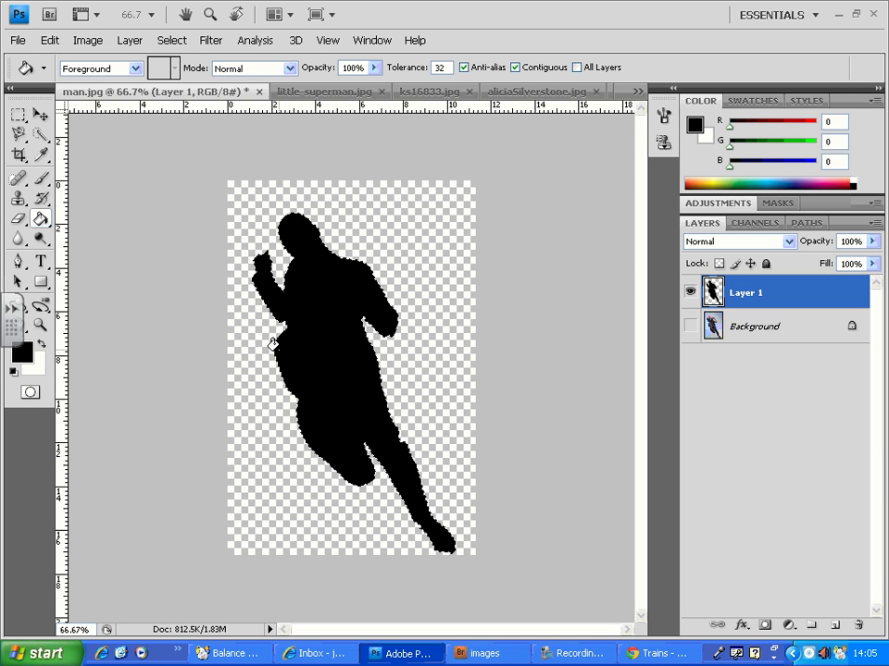
click(171, 40)
click(198, 77)
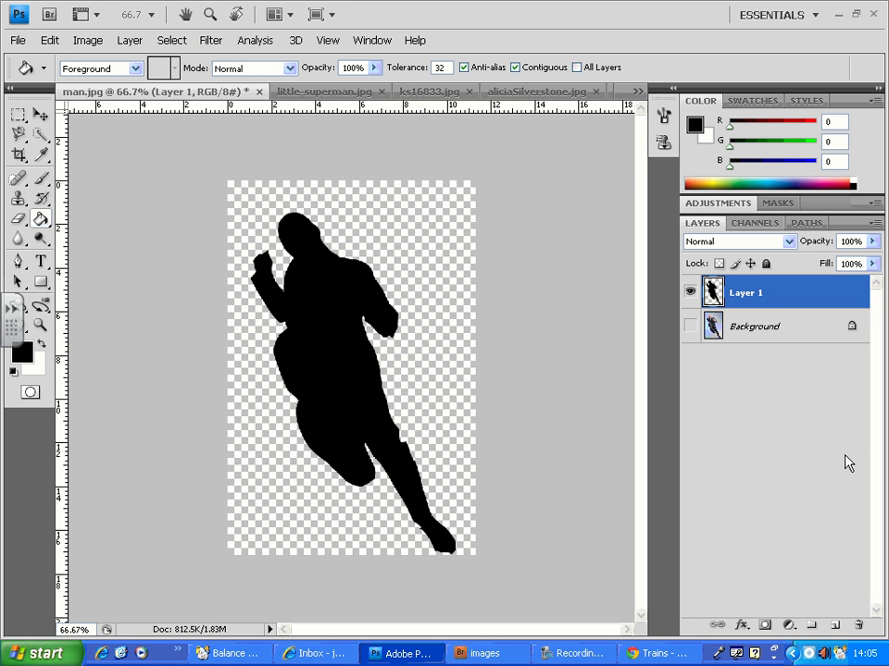
Step: Add a new layer filled with cyan (R 0, G 228, B 255) and place it directly beneath the black silhouette layer
click(834, 628)
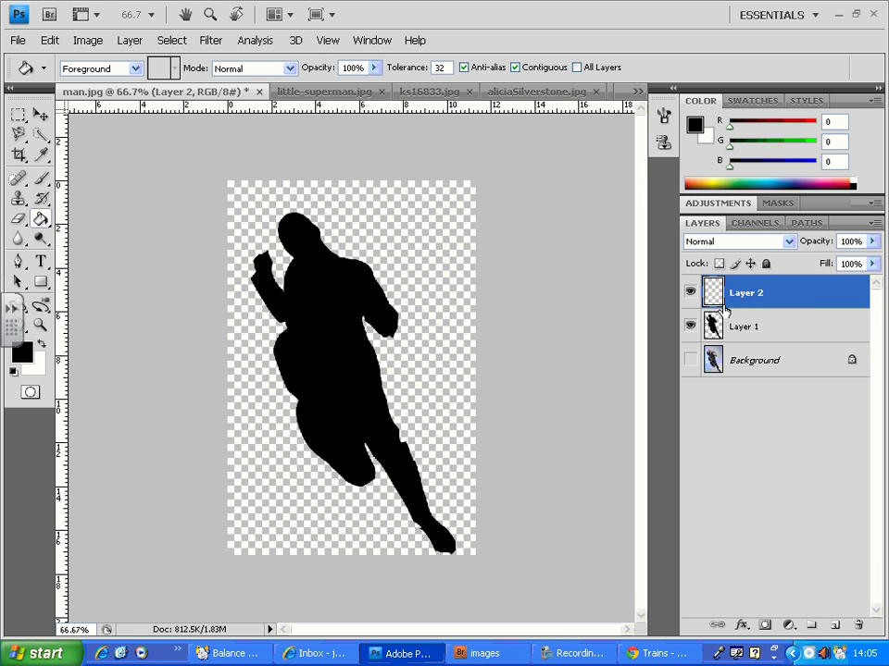
click(20, 350)
click(461, 258)
click(441, 153)
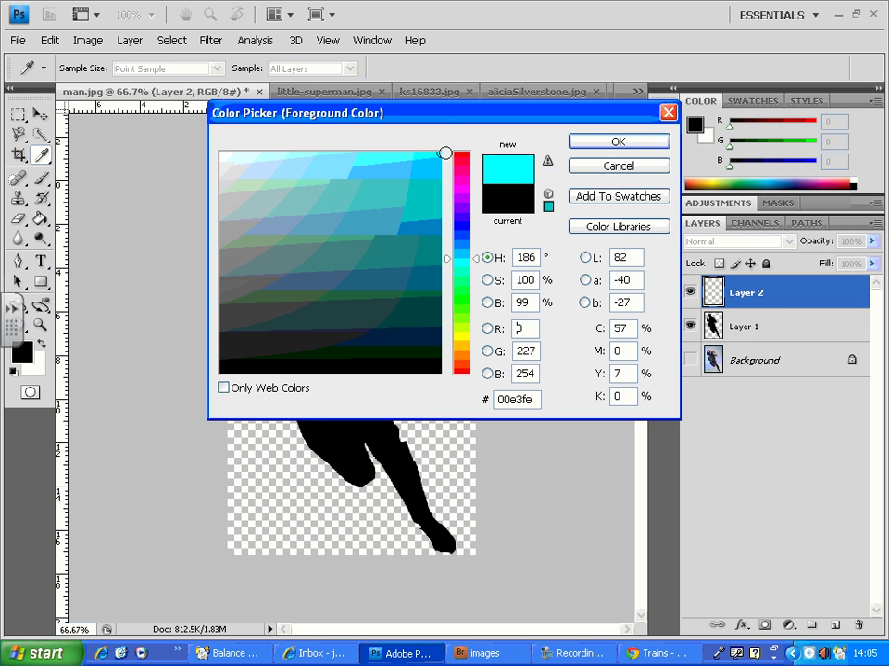
click(618, 141)
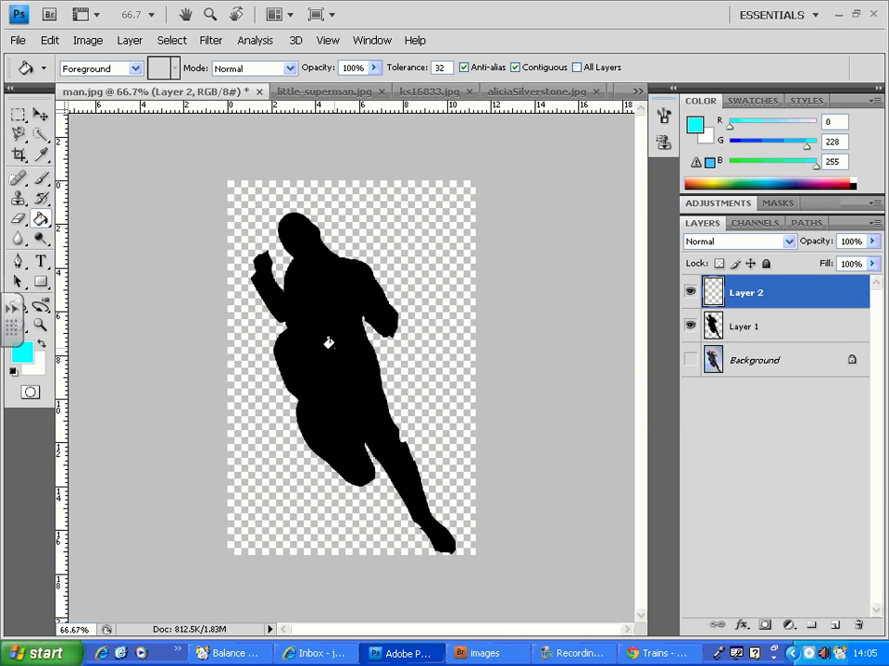
click(405, 256)
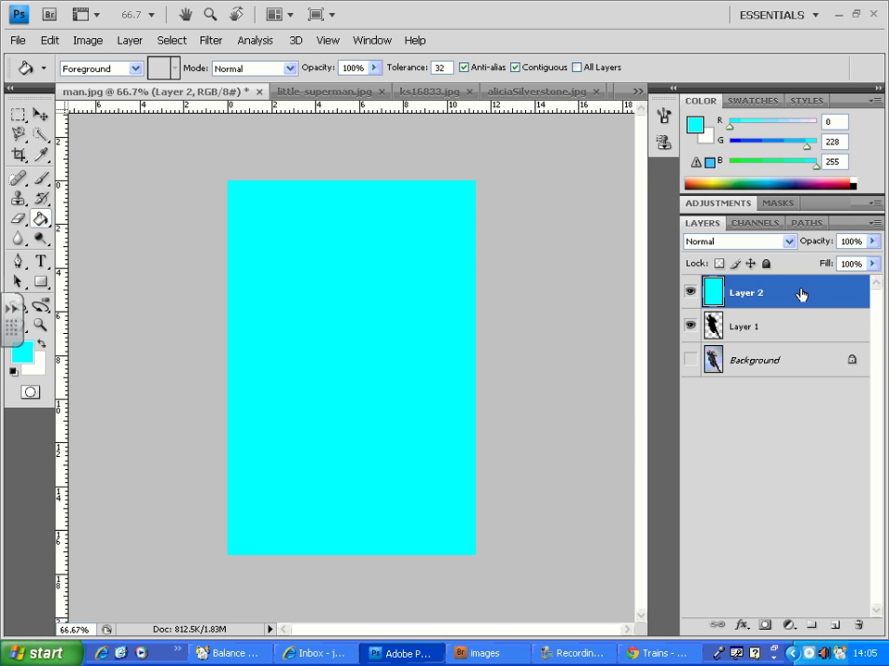
drag(801, 295, 801, 337)
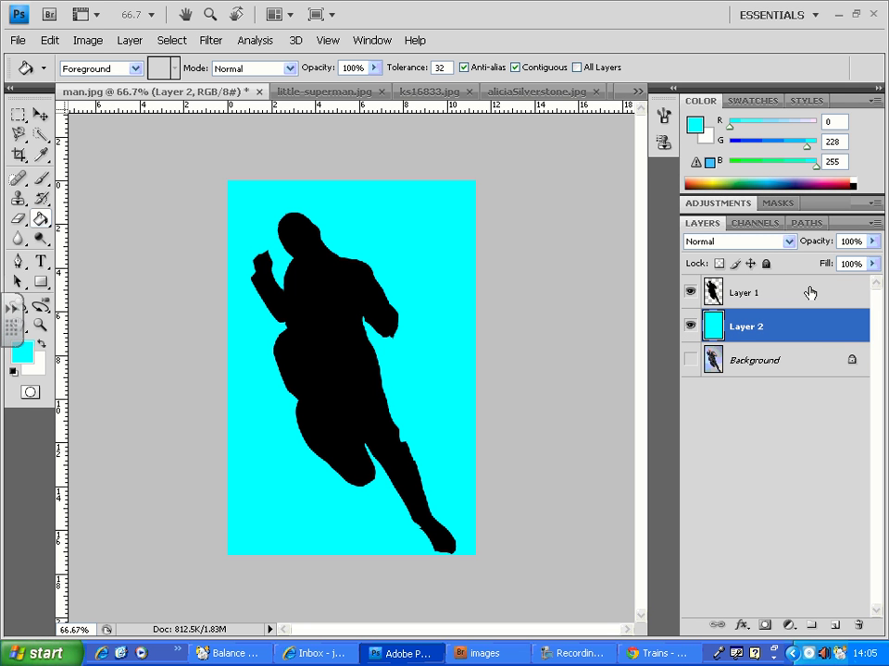